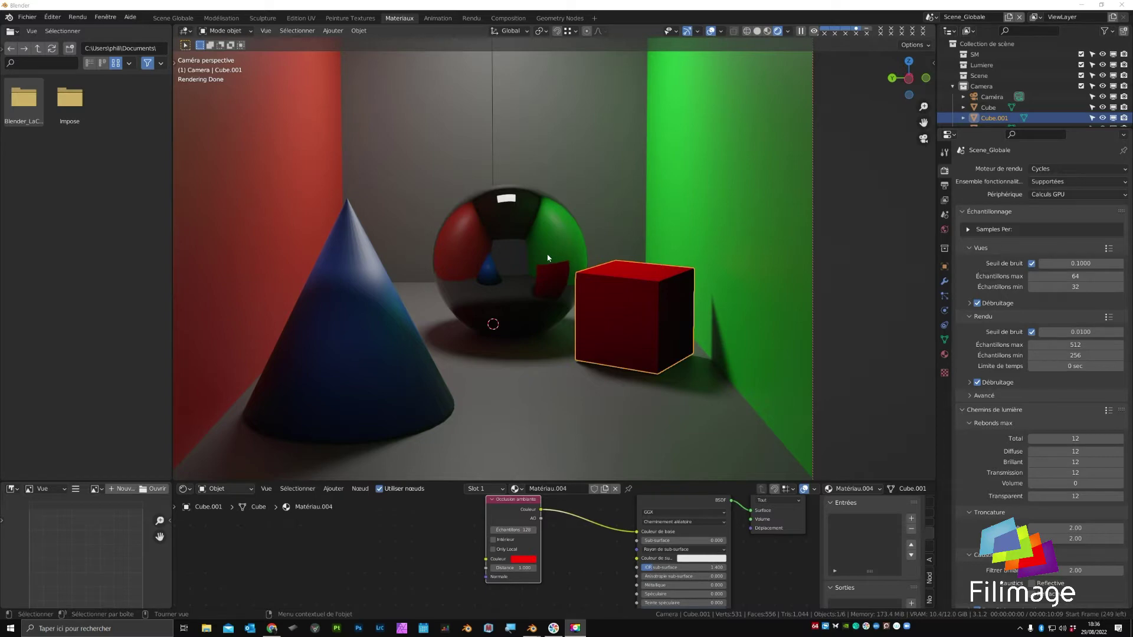
Switch from Blender to the Wikipedia 'Boîte de Cornell' article in Chrome.
key(alt+Tab)
click(627, 231)
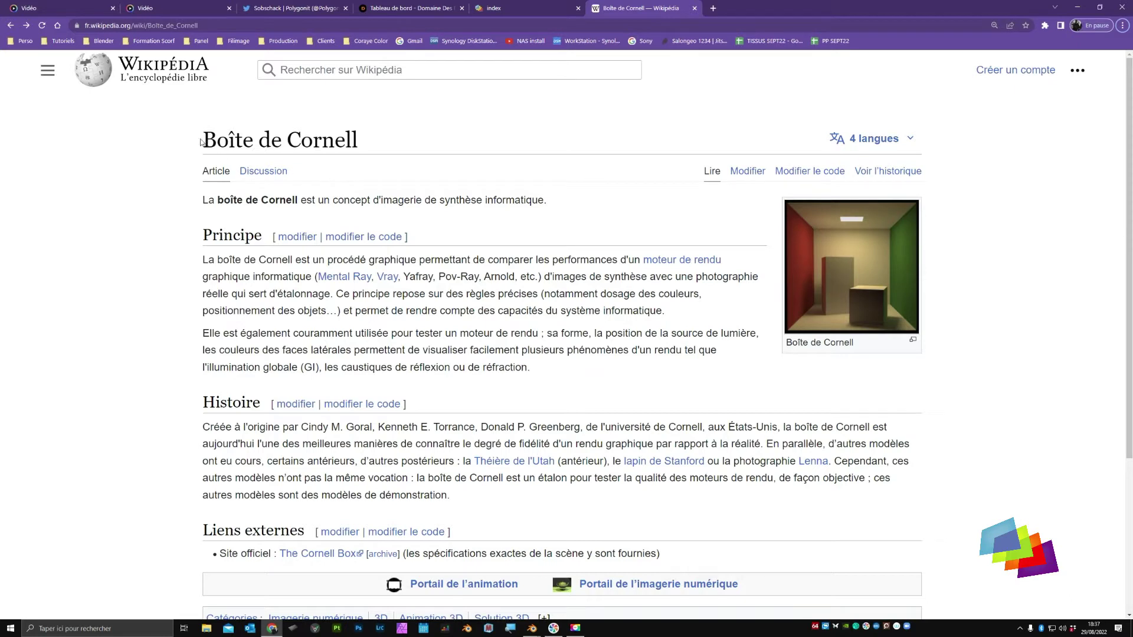
Highlight the 'Boîte de Cornell' title, read the article, then return to Blender's Cornell box render.
drag(203, 143, 358, 142)
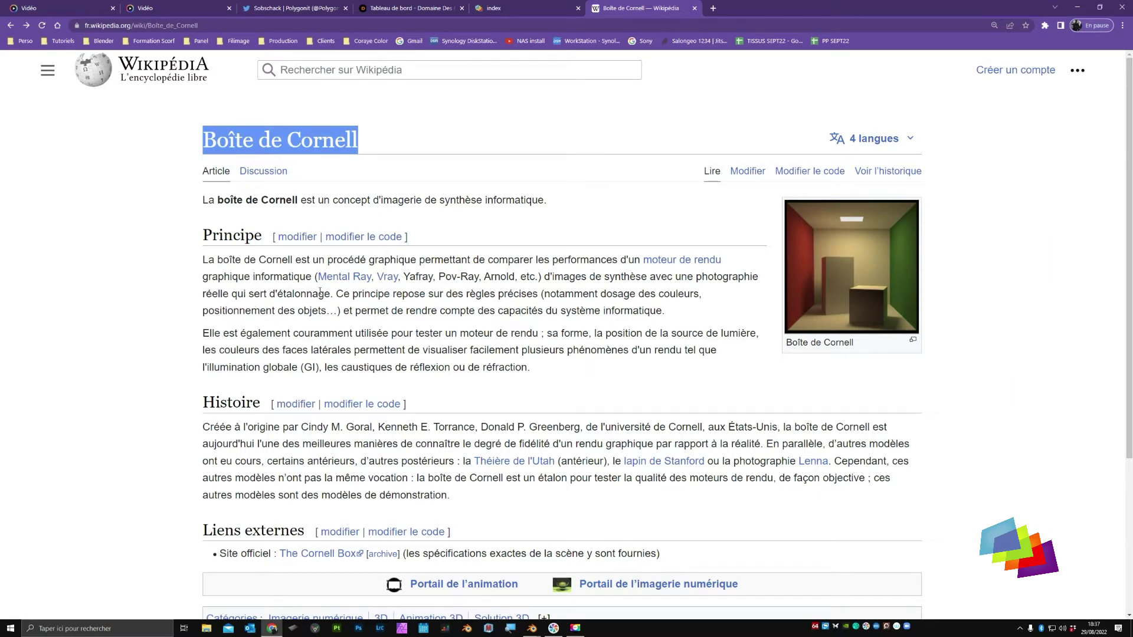
mouse_move(345, 277)
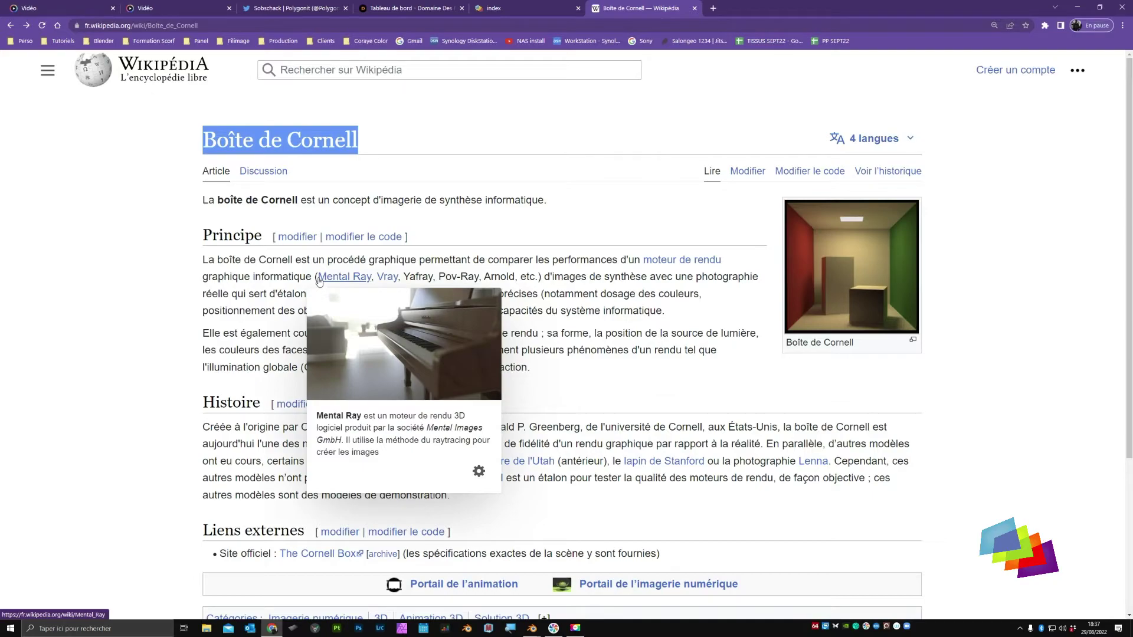
key(alt+Tab)
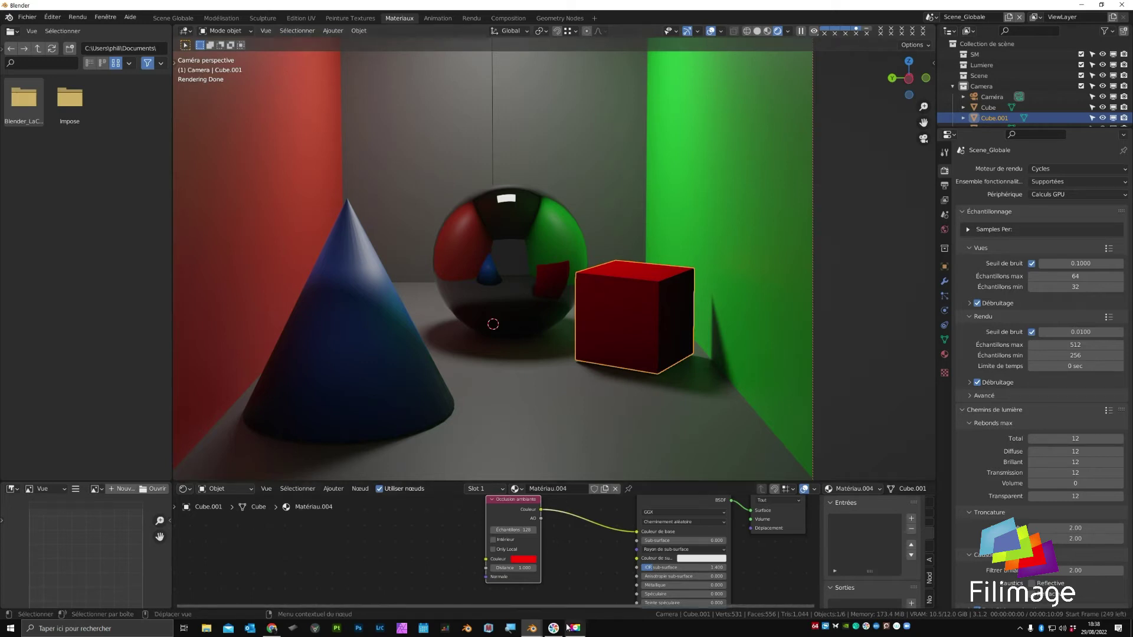
mouse_move(533, 629)
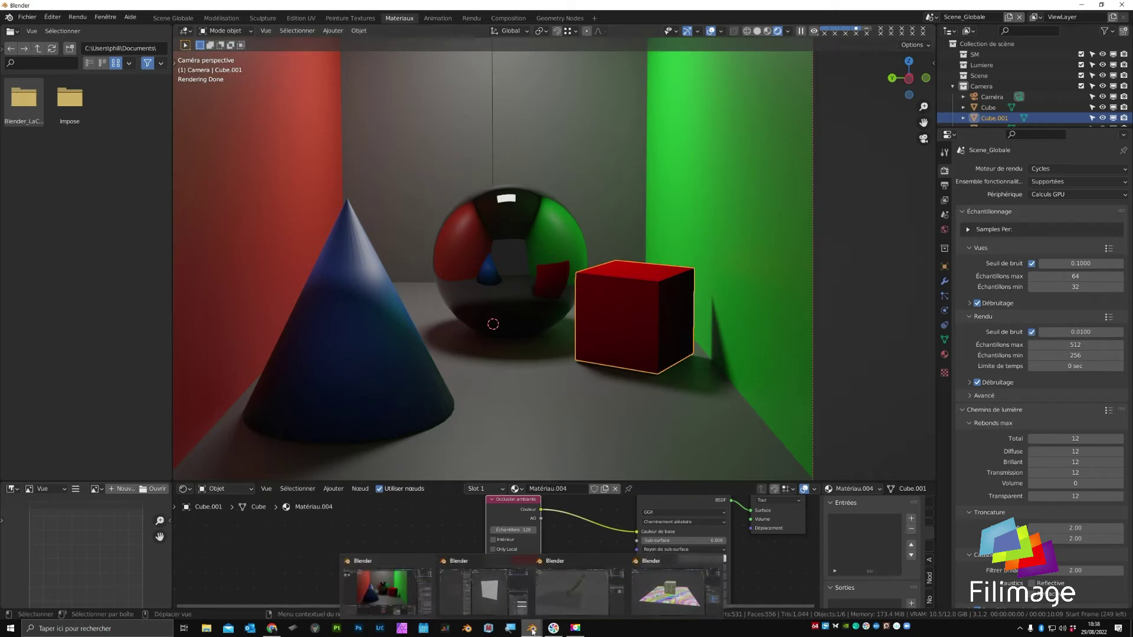
Show the checkered cube on the colourful plane and select it, then switch to the plain grey cube file.
click(666, 593)
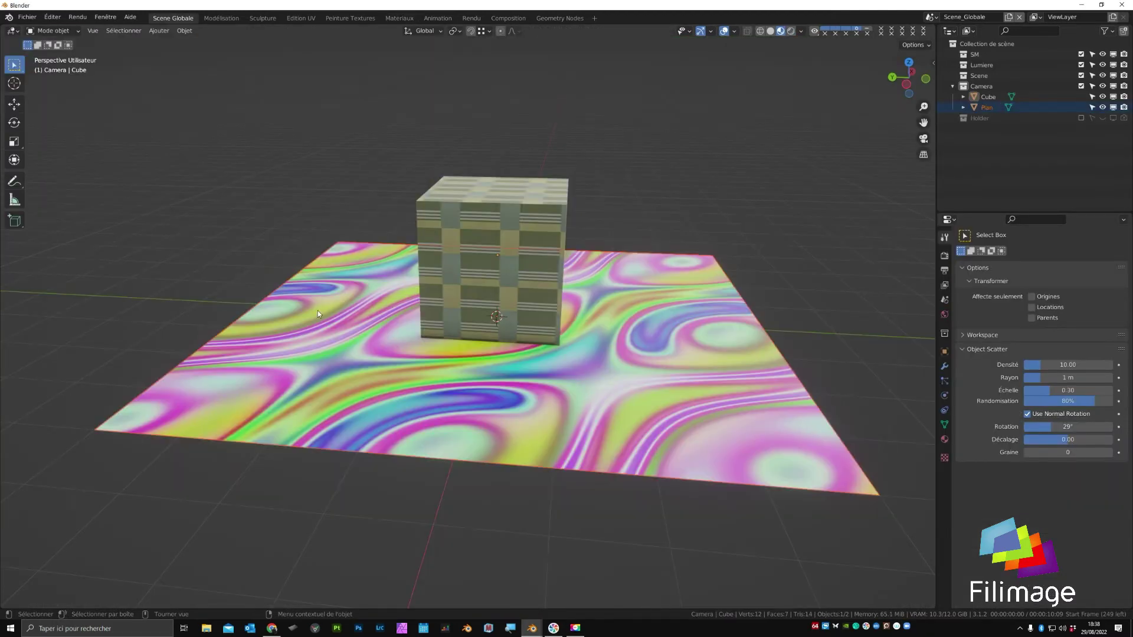
click(478, 229)
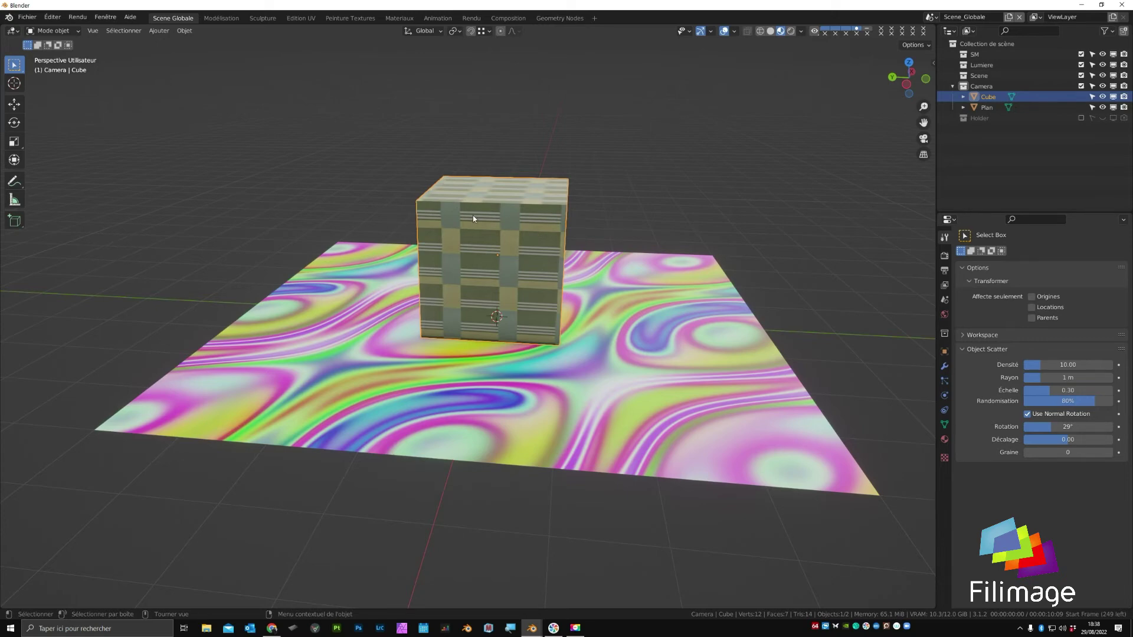
mouse_move(531, 628)
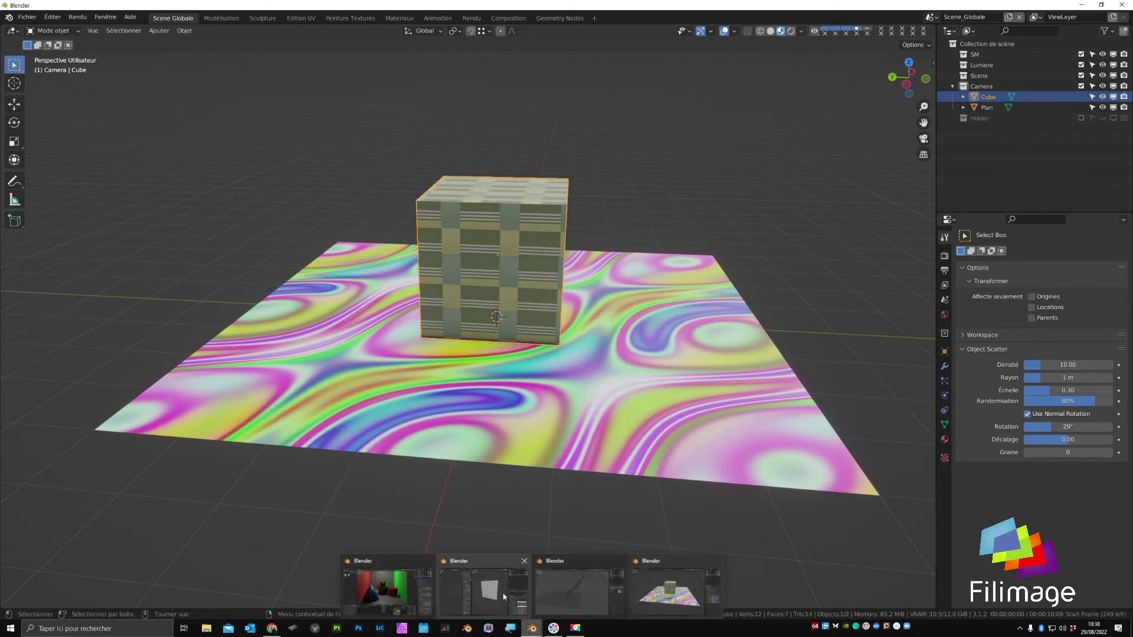
click(476, 593)
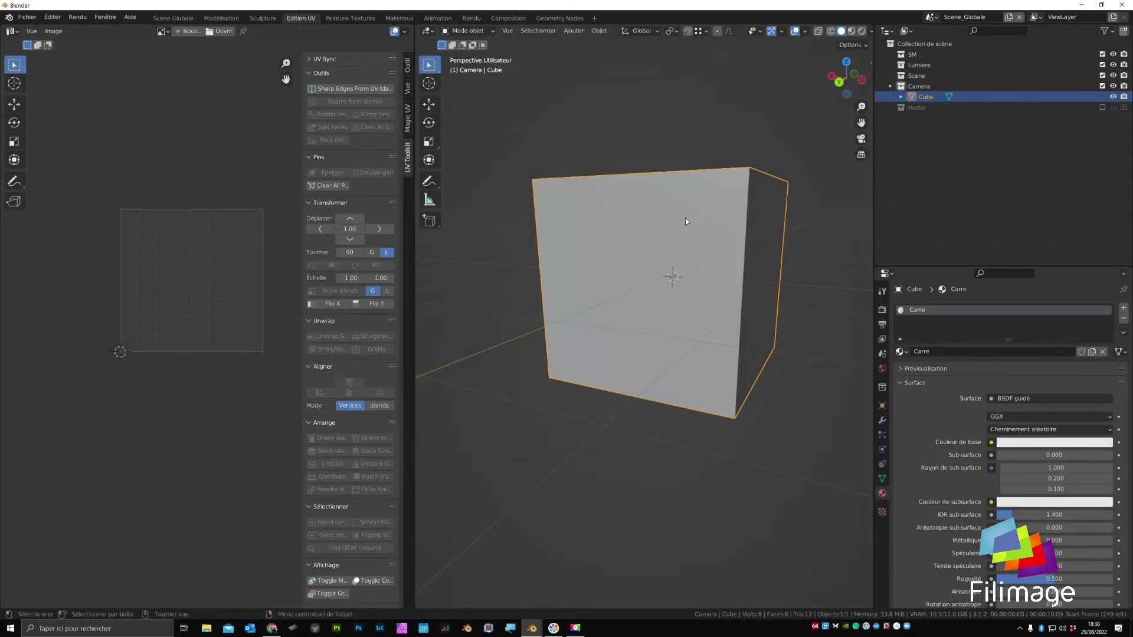
Enter Edit Mode to reveal the grey cube's cross-shaped UV unwrap, then switch to the curved cube array file.
key(Tab)
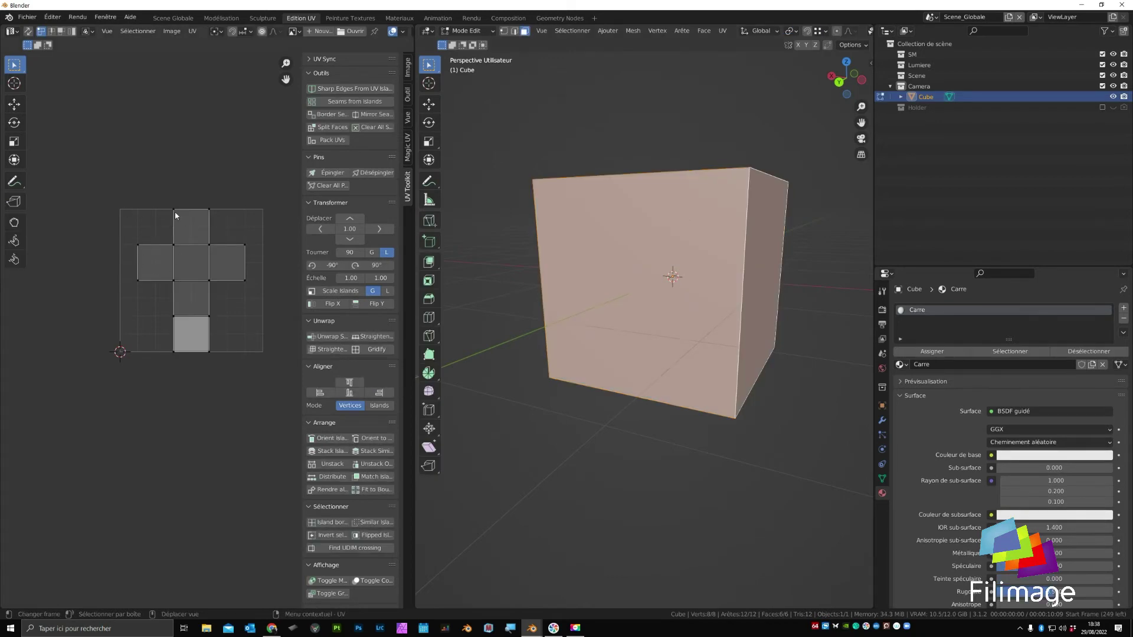
mouse_move(531, 629)
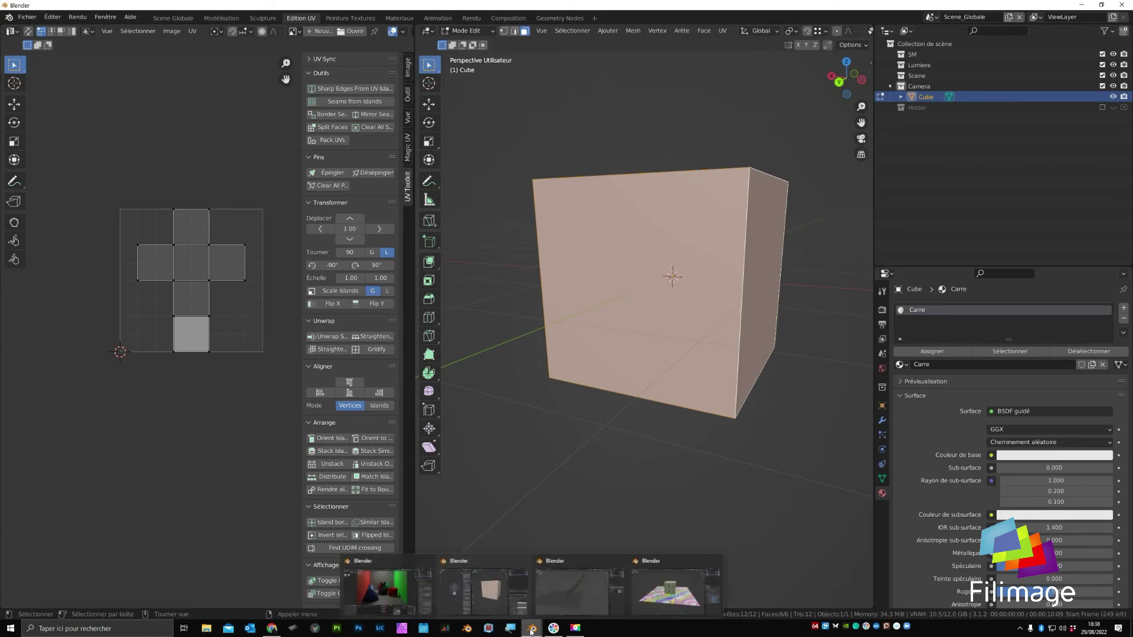
click(567, 585)
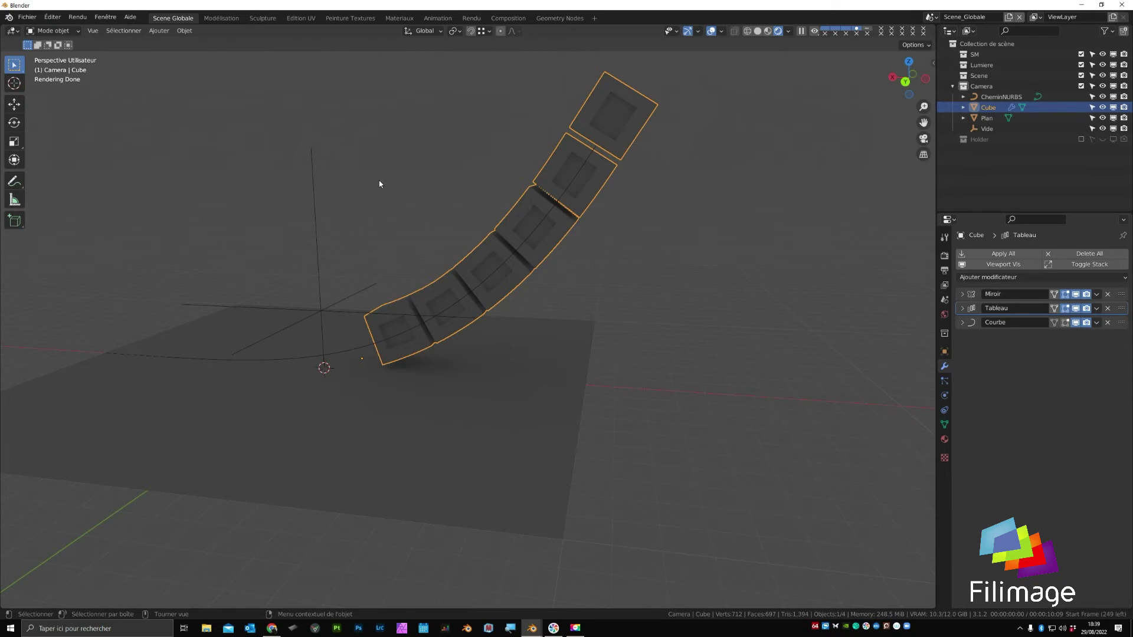
Deselect all, orbit, and toggle the Courbe modifier's viewport display to compare the bent chain.
key(alt+a)
mouse_move(470, 299)
middle_down()
mouse_move(101, 309)
mouse_move(283, 313)
middle_up()
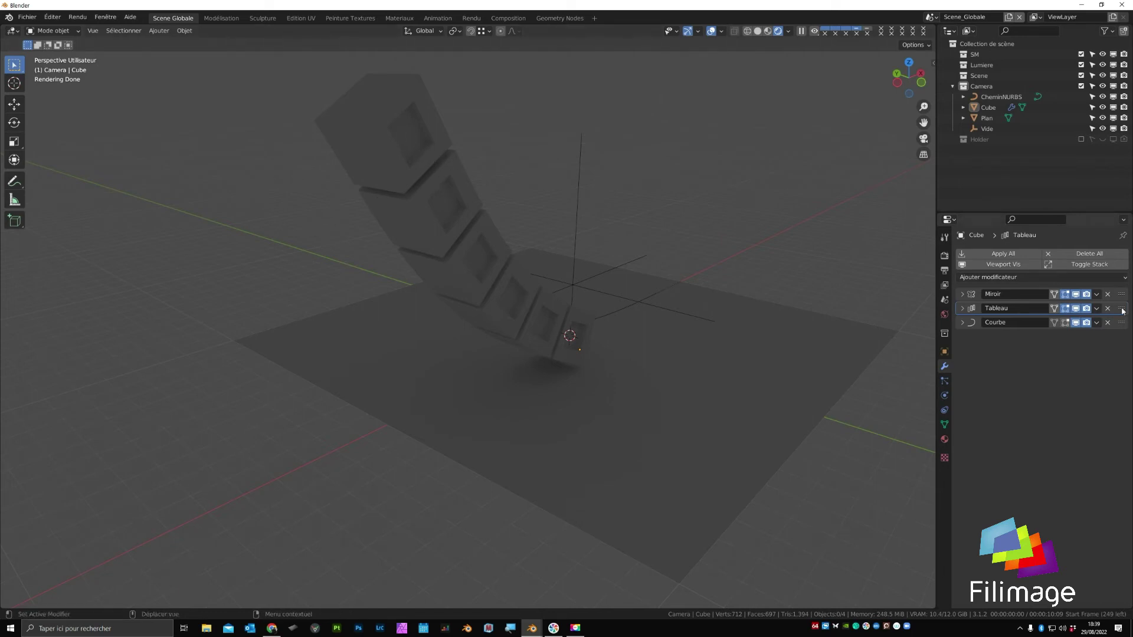
click(1075, 323)
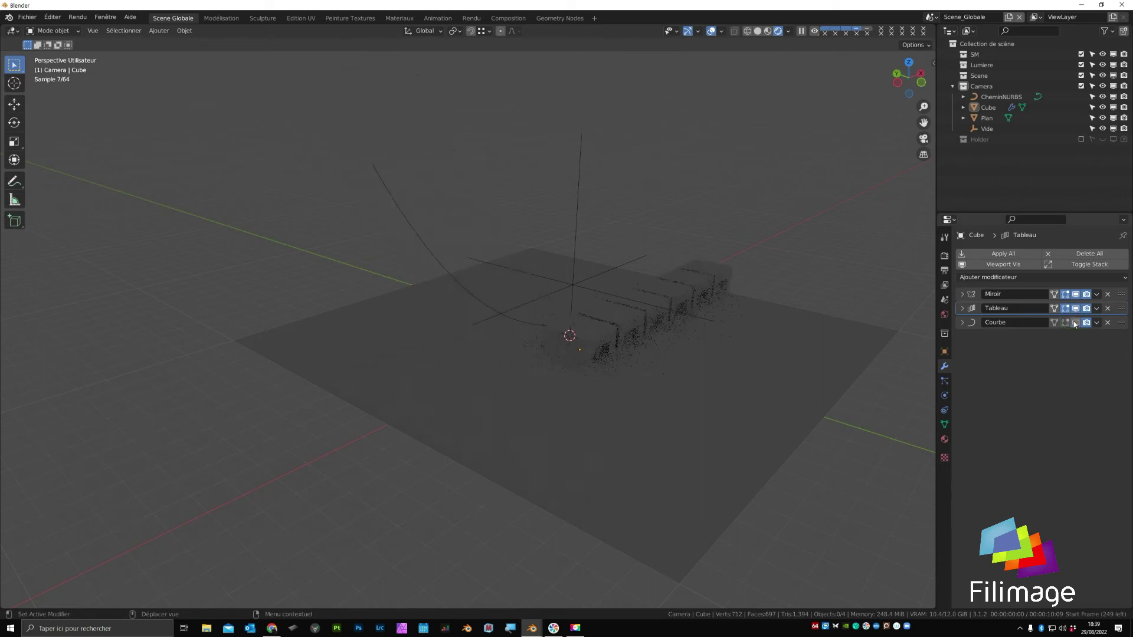
click(1076, 323)
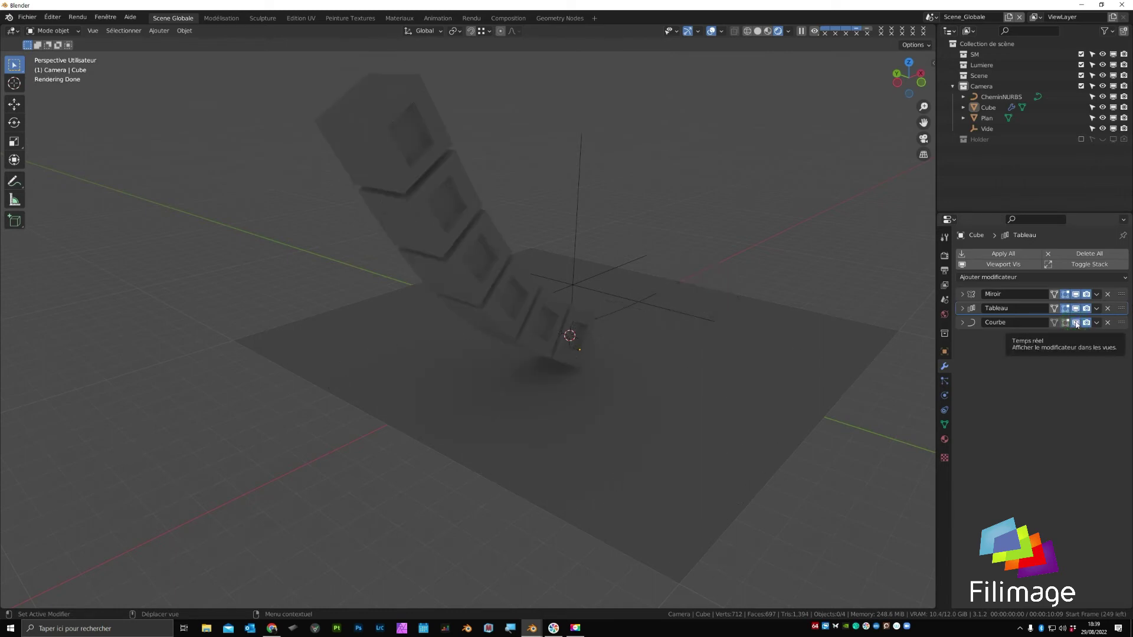
click(1075, 323)
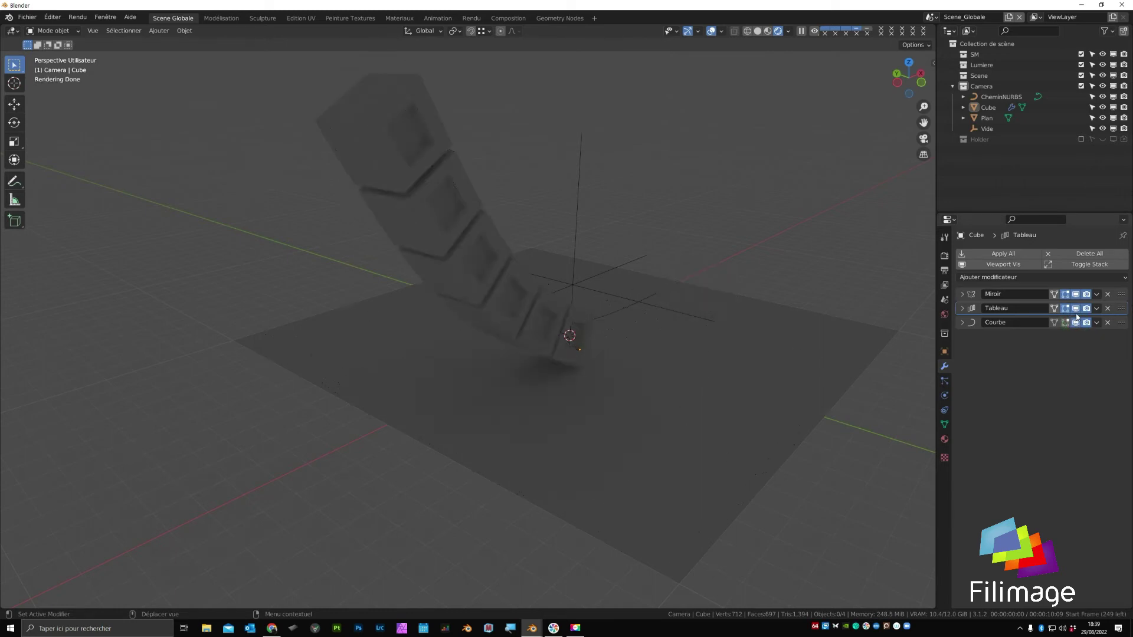
Hide the Tableau and Miroir modifiers, leaving a single cube, shown in Solid shading.
click(1076, 309)
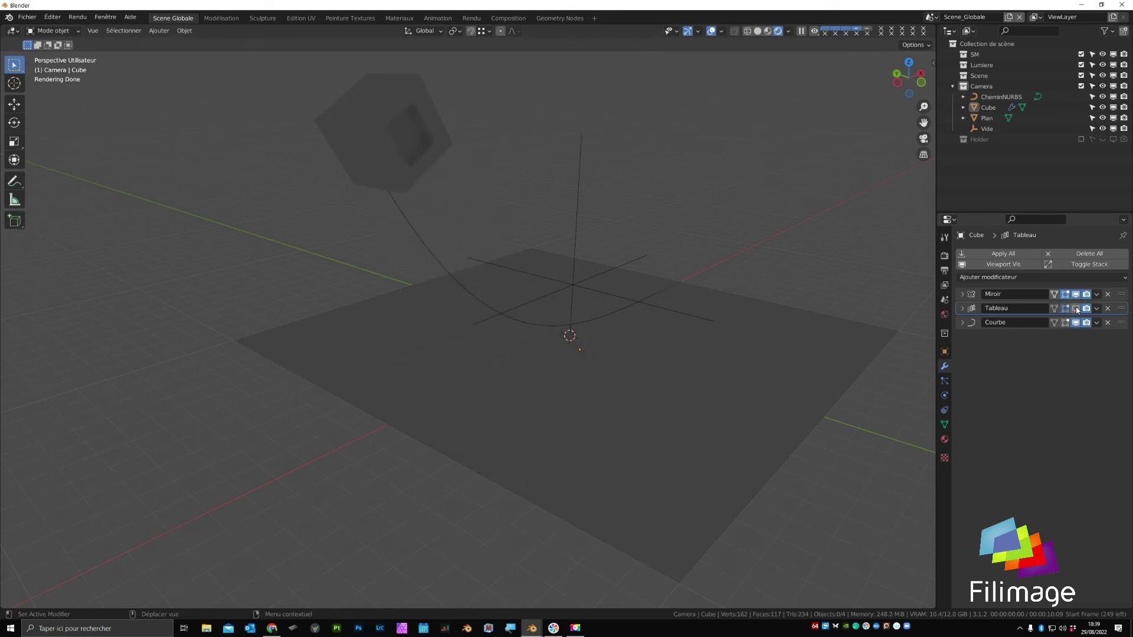
click(1076, 294)
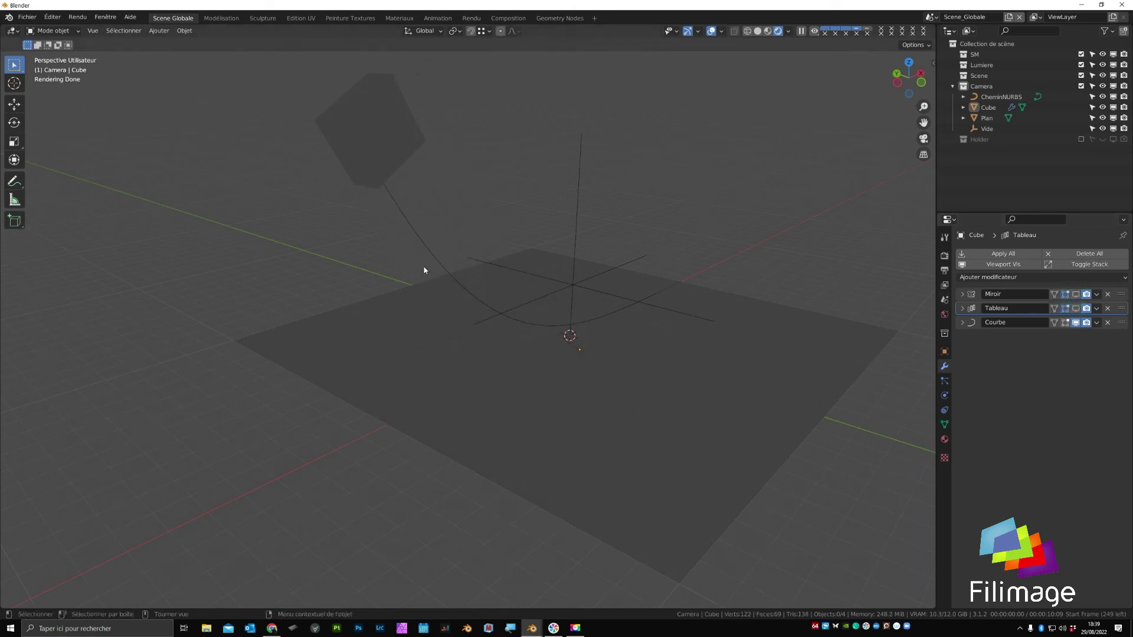
click(757, 31)
mouse_move(414, 199)
middle_down()
mouse_move(500, 224)
mouse_move(260, 252)
middle_up()
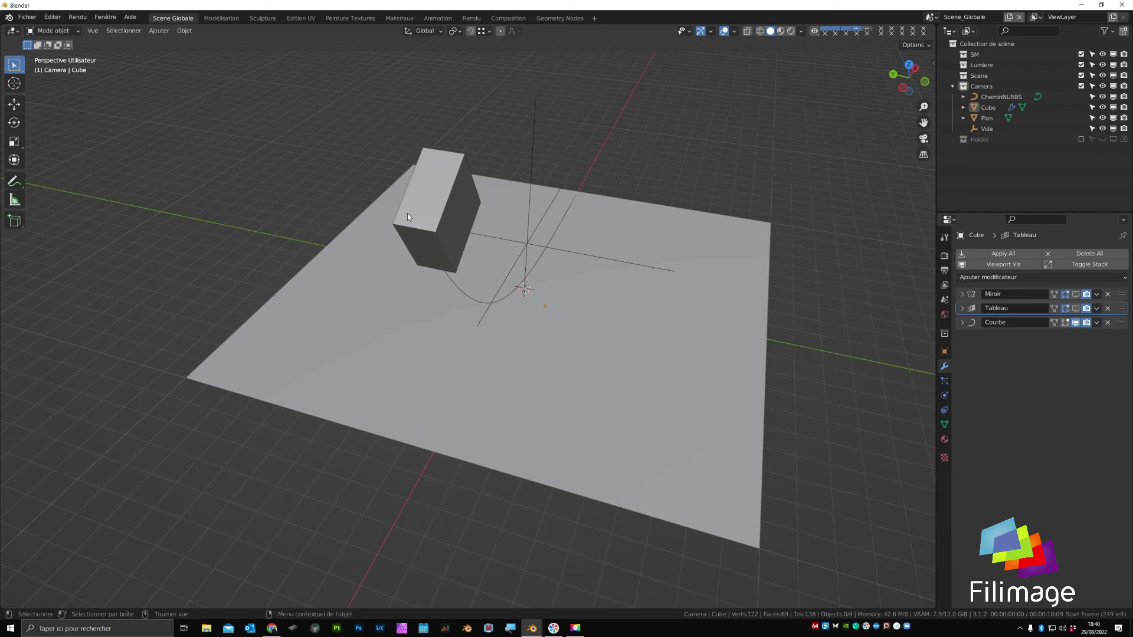
Review the Composition node tree, moving the Calques de rendu node, then go to the Rendu workspace.
click(508, 18)
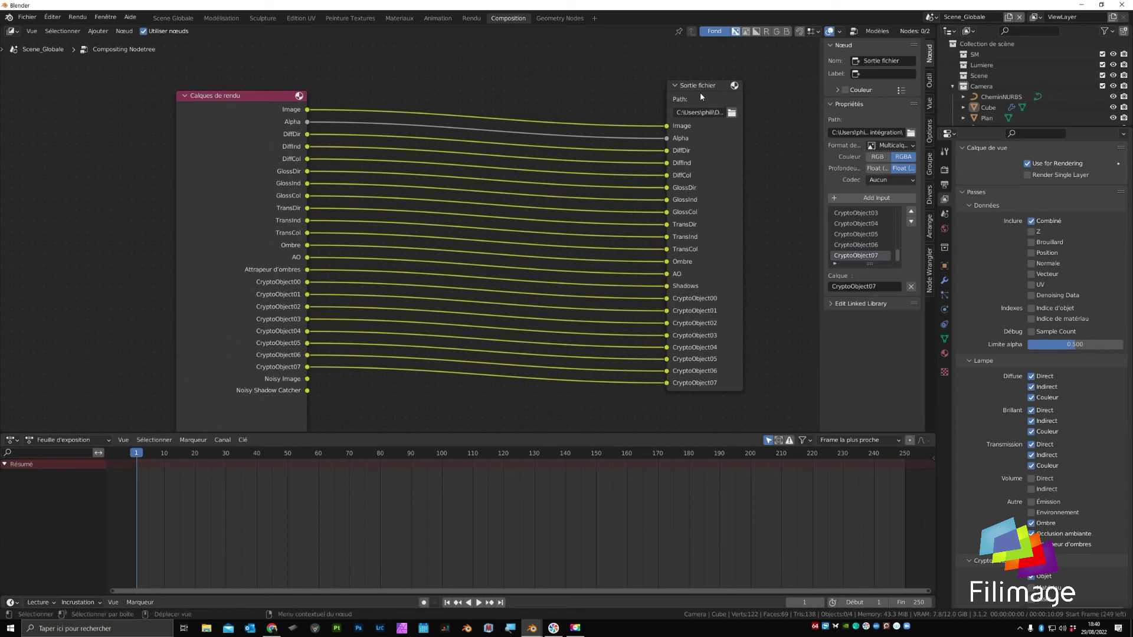
drag(220, 97, 331, 64)
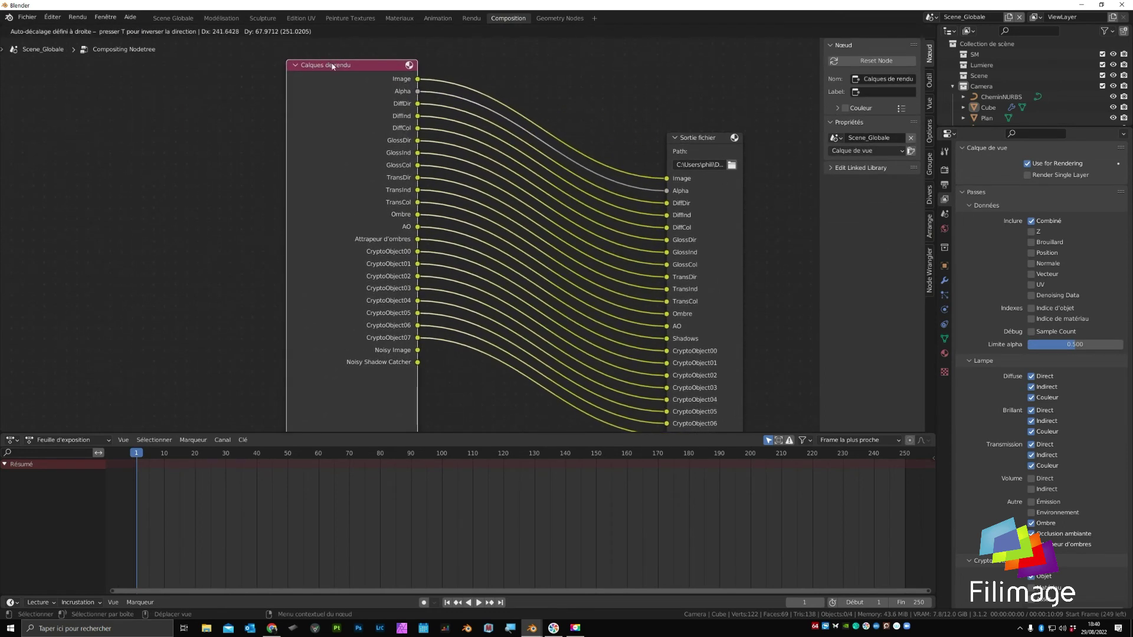
click(471, 18)
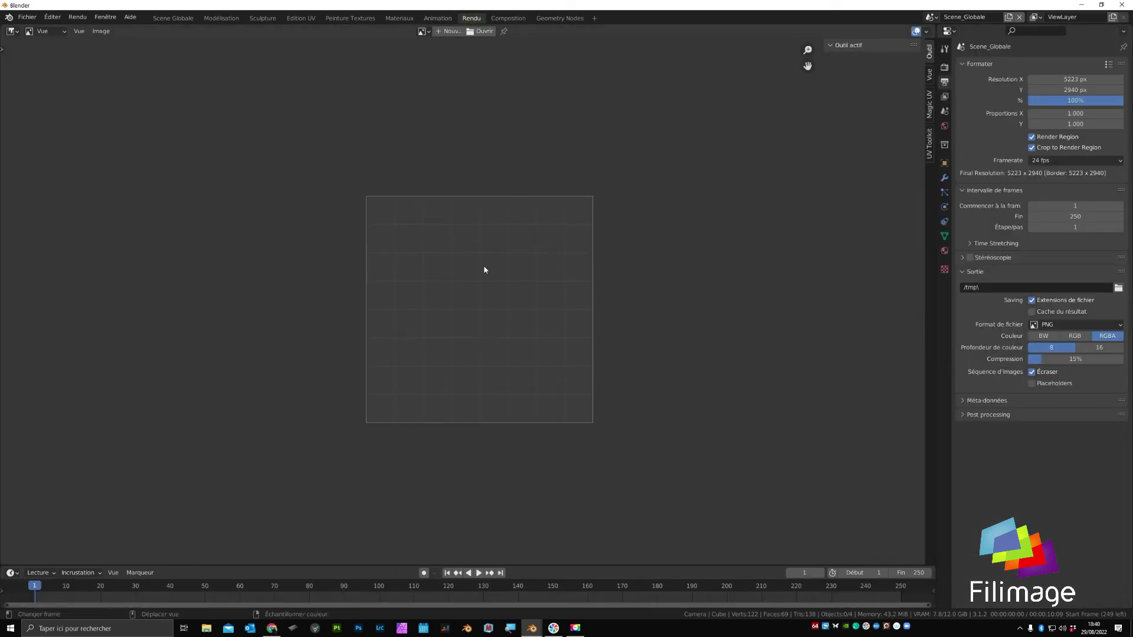
Delete the Animation workspace and return to the Cornell box render file.
right_click(438, 18)
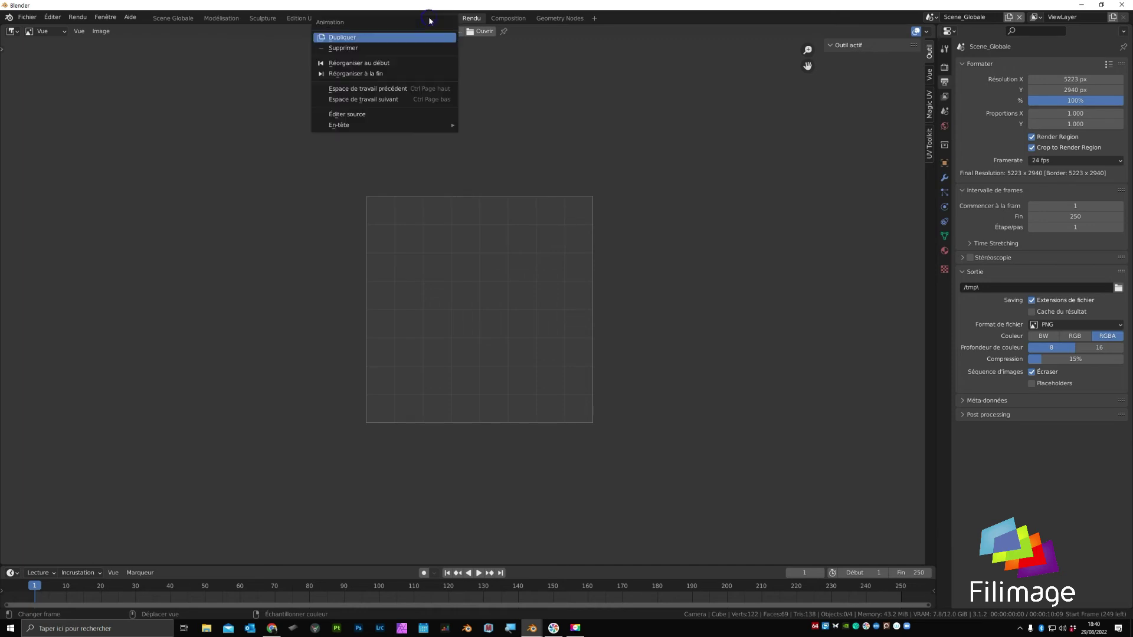
click(346, 50)
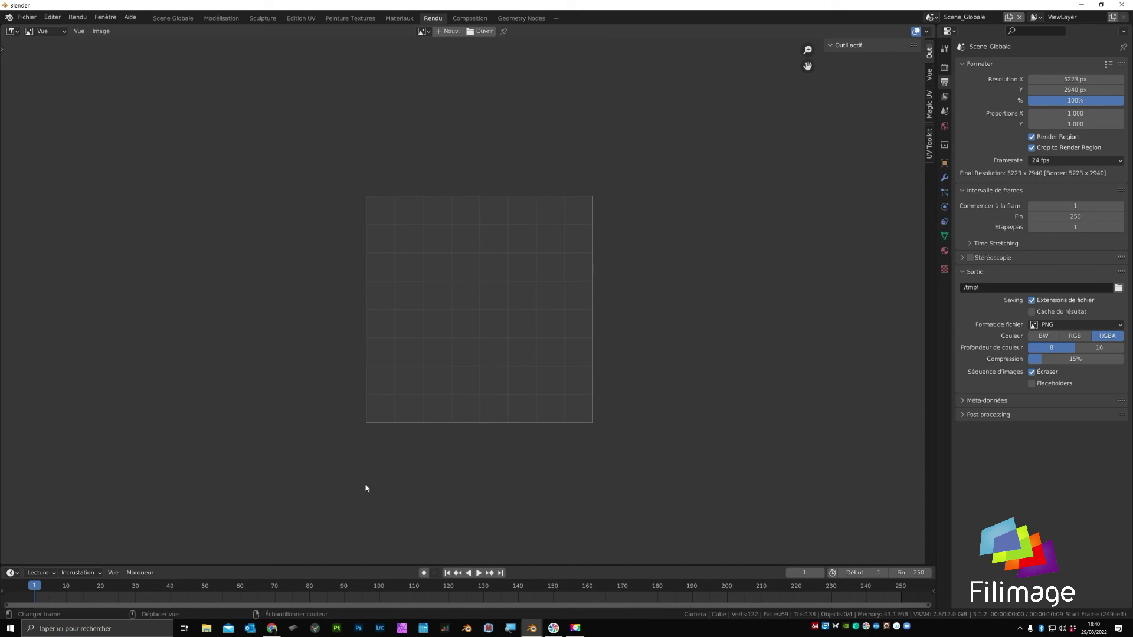
mouse_move(532, 629)
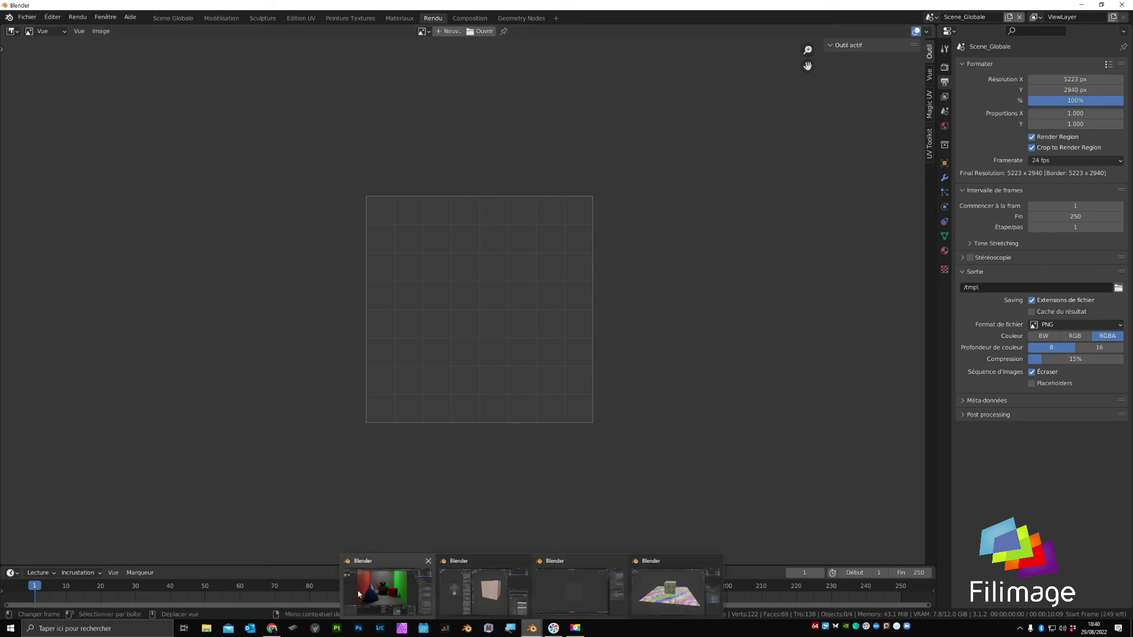
click(358, 593)
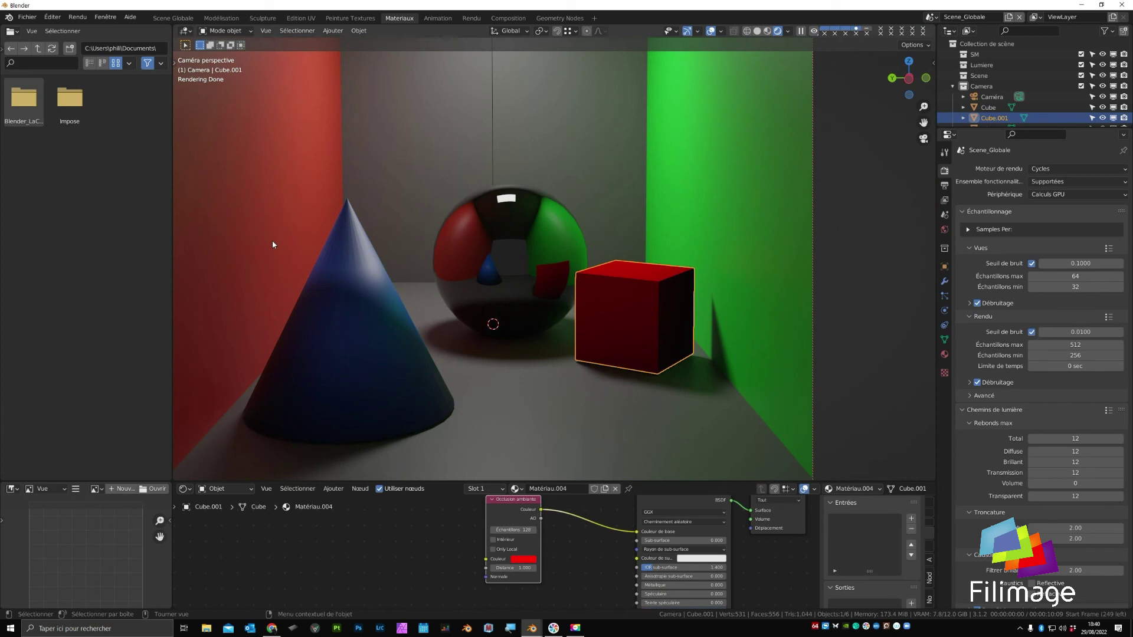